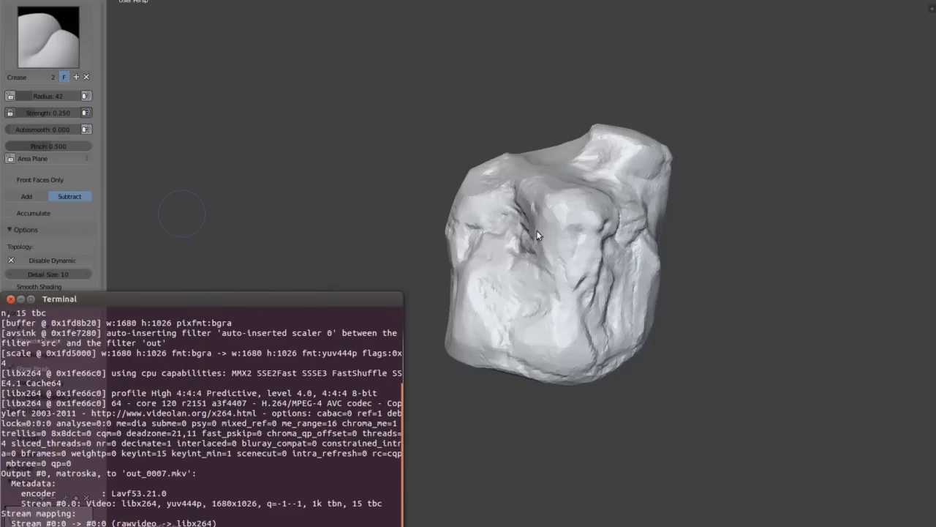
Step: Set the Crease brush radius to 17 and cut two fine creases down the rock's right face
{"action": "left_click", "coordinate": [381, 175]}
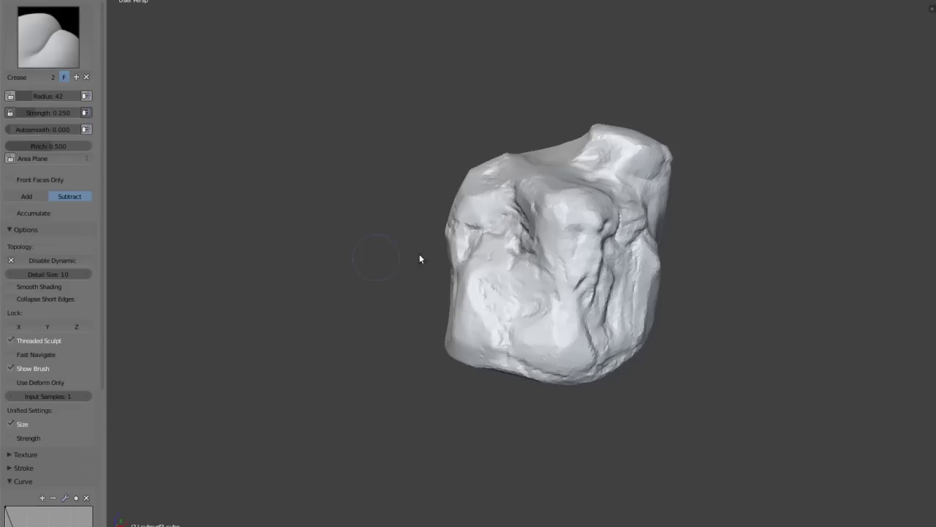
{"action": "scroll", "coordinate": [582, 192], "scroll_direction": "up", "scroll_amount": 4}
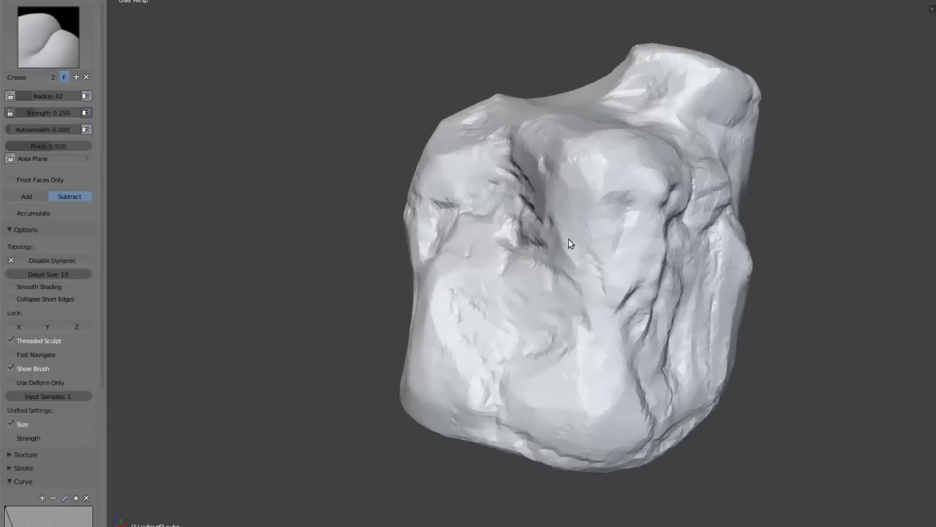
{"action": "scroll", "coordinate": [568, 239], "scroll_direction": "up", "scroll_amount": 3}
{"action": "mouse_move", "coordinate": [598, 259]}
{"action": "middle_mouse_down"}
{"action": "mouse_move", "coordinate": [605, 234]}
{"action": "mouse_move", "coordinate": [646, 267]}
{"action": "middle_mouse_up"}
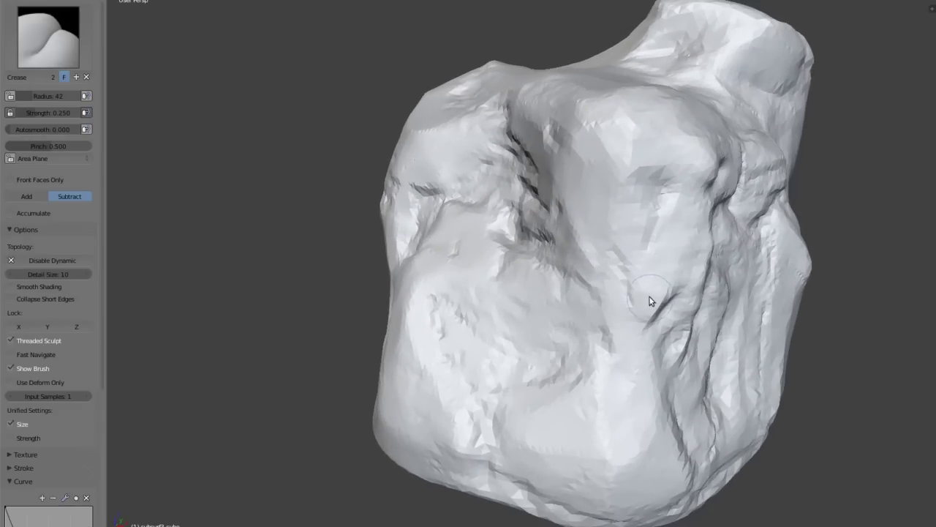
{"action": "left_click", "coordinate": [637, 299]}
{"action": "left_click_drag", "start_coordinate": [657, 201], "coordinate": [649, 234]}
{"action": "left_click_drag", "start_coordinate": [656, 193], "coordinate": [652, 247]}
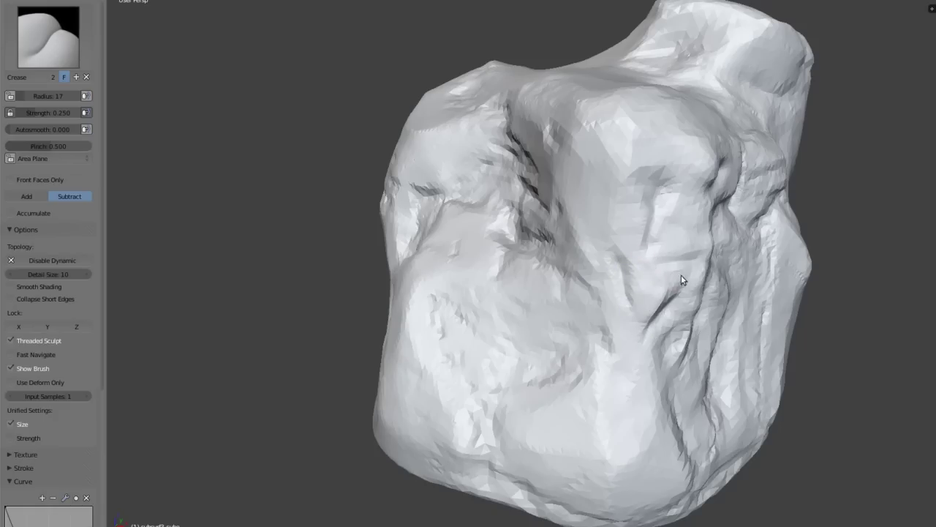
{"action": "middle_click_drag", "start_coordinate": [682, 274], "coordinate": [593, 244]}
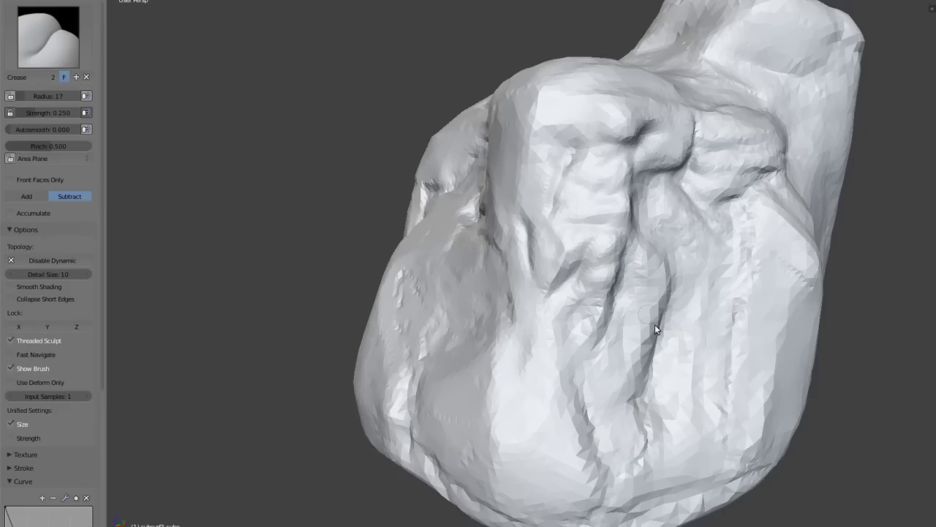
Step: Cut two deeper Crease grooves, one on the rock's lower side and one down its front
{"action": "left_click_drag", "start_coordinate": [711, 353], "coordinate": [699, 418]}
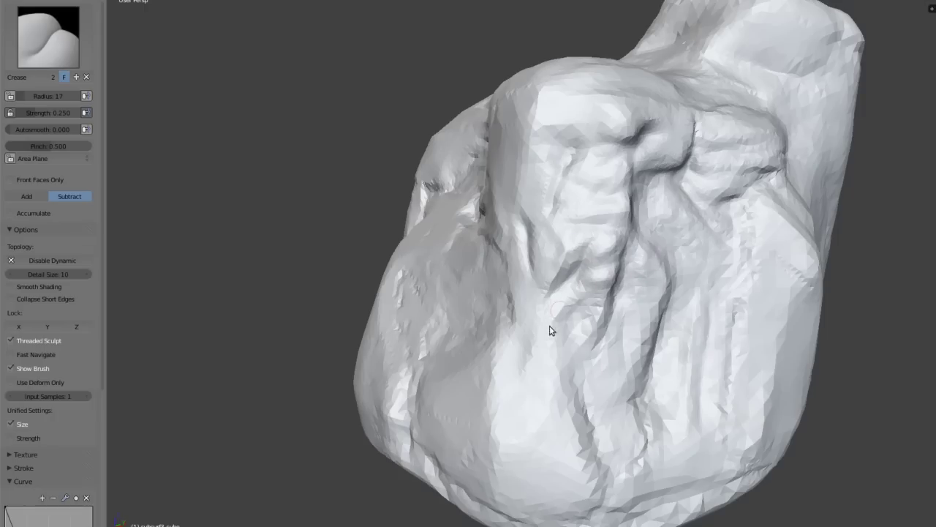
{"action": "left_click_drag", "start_coordinate": [551, 397], "coordinate": [583, 446]}
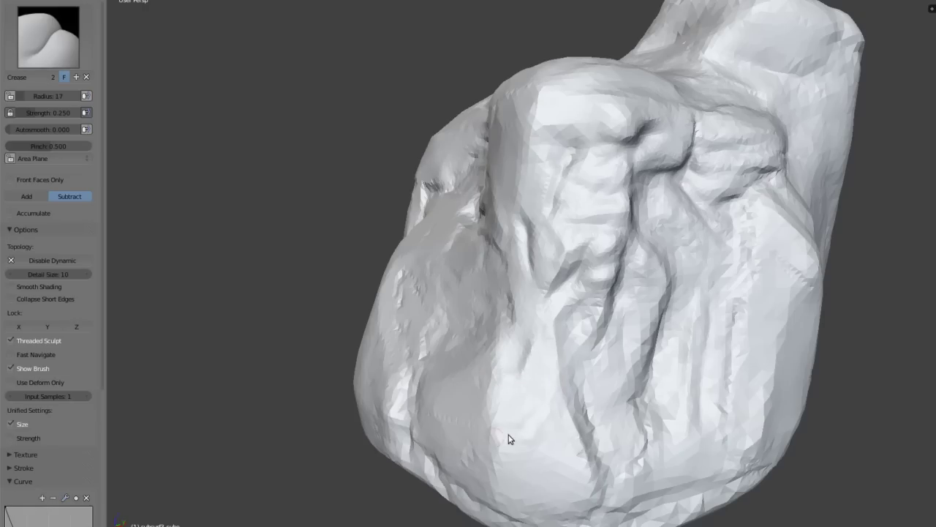
{"action": "scroll", "coordinate": [541, 365], "scroll_direction": "down", "scroll_amount": 4}
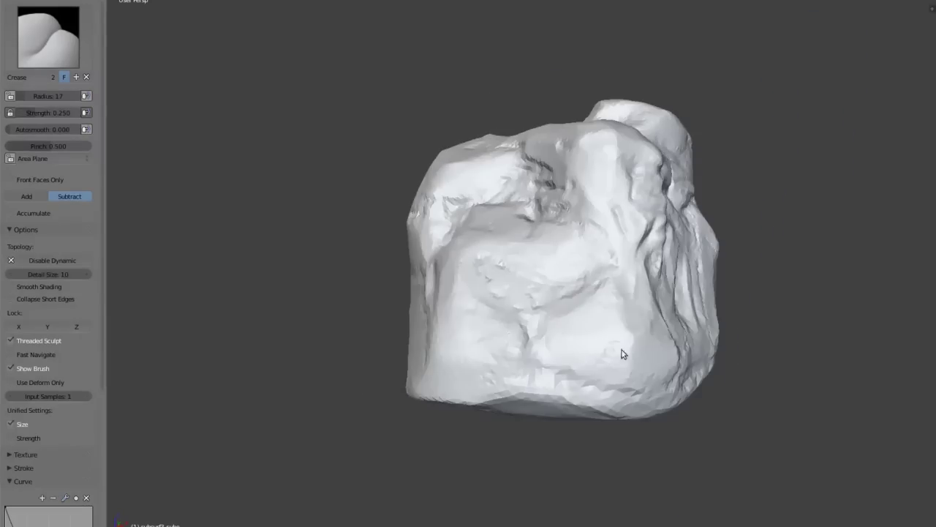
{"action": "scroll", "coordinate": [583, 300], "scroll_direction": "up", "scroll_amount": 2}
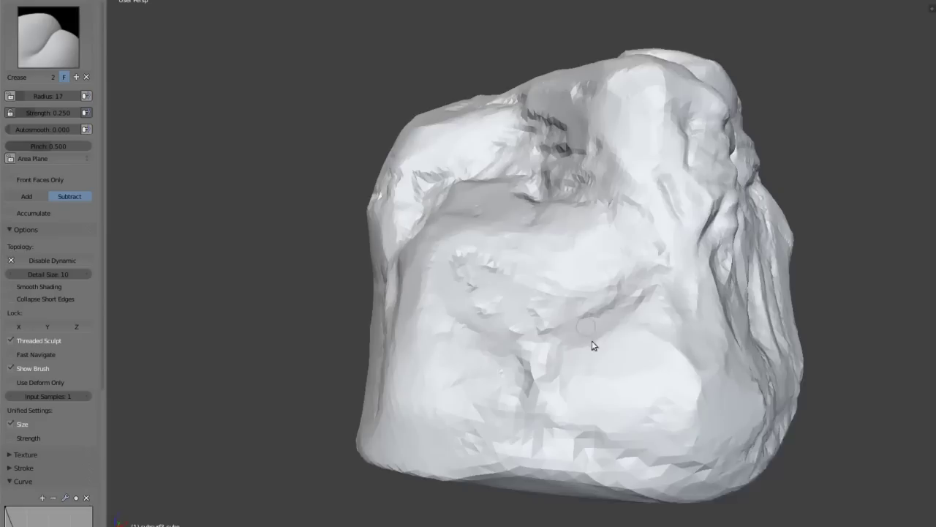
{"action": "scroll", "coordinate": [593, 345], "scroll_direction": "up", "scroll_amount": 1}
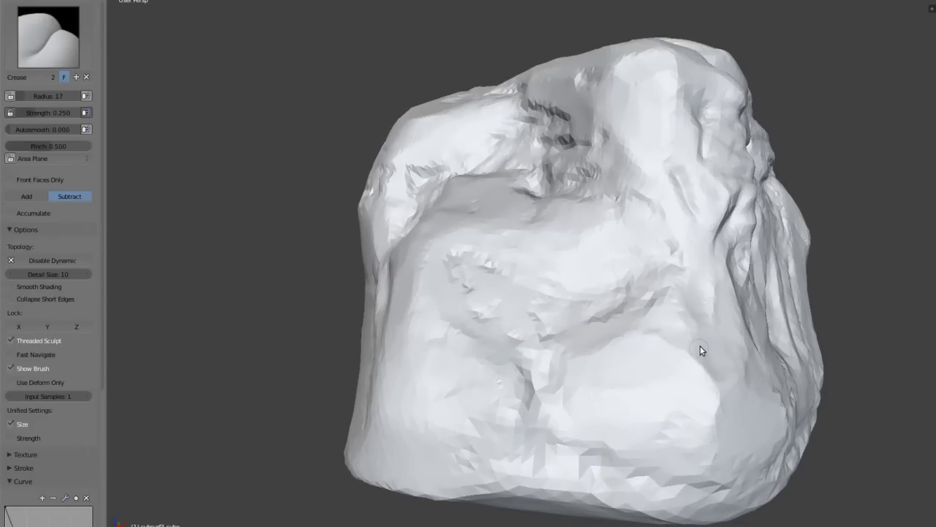
{"action": "mouse_move", "coordinate": [637, 271]}
{"action": "middle_mouse_down"}
{"action": "mouse_move", "coordinate": [620, 364]}
{"action": "mouse_move", "coordinate": [591, 359]}
{"action": "mouse_move", "coordinate": [541, 237]}
{"action": "mouse_move", "coordinate": [531, 290]}
{"action": "mouse_move", "coordinate": [497, 267]}
{"action": "middle_mouse_up"}
Step: Switch to the Crease Carve brush and bring the rock closer in view
{"action": "left_click", "coordinate": [55, 43]}
{"action": "left_click", "coordinate": [319, 139]}
{"action": "mouse_move", "coordinate": [573, 273]}
{"action": "middle_mouse_down", "text": "ctrl"}
{"action": "mouse_move", "coordinate": [606, 309]}
{"action": "mouse_move", "coordinate": [590, 278]}
{"action": "mouse_move", "coordinate": [591, 298]}
{"action": "middle_mouse_up", "text": "ctrl"}
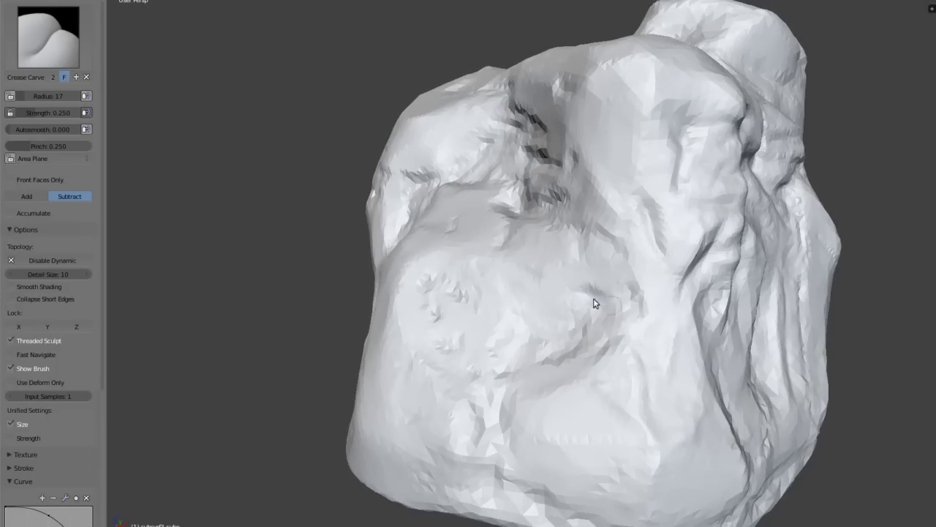
{"action": "middle_click_drag", "start_coordinate": [587, 278], "coordinate": [656, 348], "text": "ctrl"}
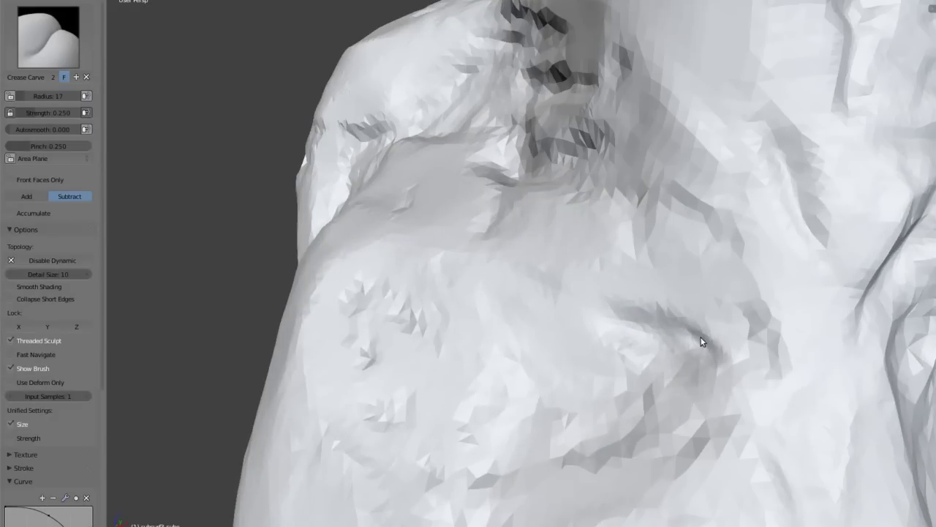
{"action": "mouse_move", "coordinate": [755, 350]}
{"action": "middle_mouse_down", "text": "ctrl"}
{"action": "mouse_move", "coordinate": [682, 288]}
{"action": "mouse_move", "coordinate": [732, 329]}
{"action": "middle_mouse_up", "text": "ctrl"}
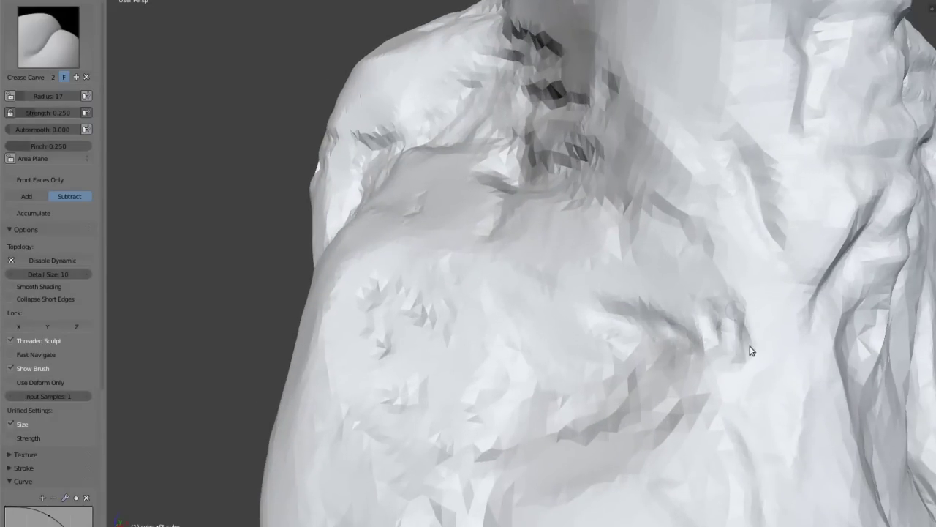
Step: Carve a dark groove into the middle of the rock, then deepen it along the same path
{"action": "mouse_move", "coordinate": [713, 297]}
{"action": "left_mouse_down"}
{"action": "mouse_move", "coordinate": [742, 324]}
{"action": "mouse_move", "coordinate": [725, 310]}
{"action": "mouse_move", "coordinate": [685, 309]}
{"action": "mouse_move", "coordinate": [730, 313]}
{"action": "mouse_move", "coordinate": [724, 300]}
{"action": "left_mouse_up"}
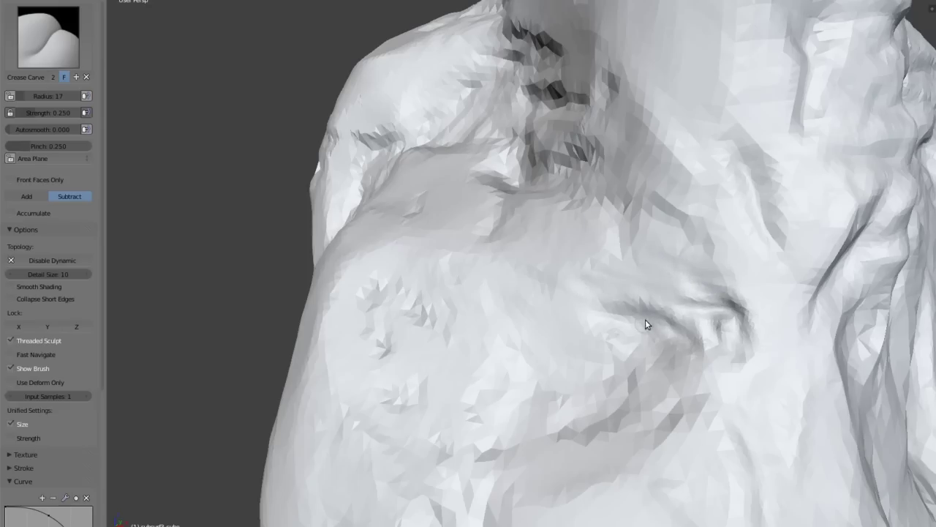
{"action": "scroll", "coordinate": [671, 308], "scroll_direction": "down", "scroll_amount": 4}
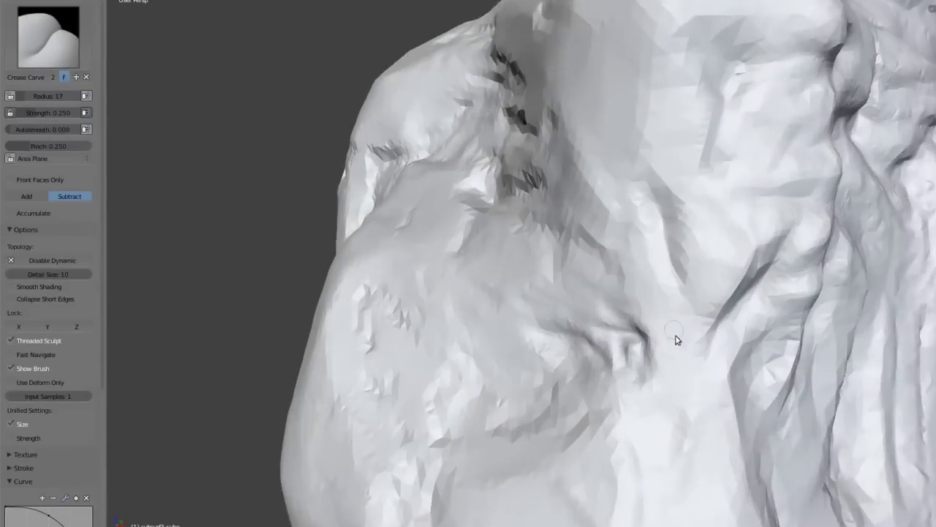
{"action": "scroll", "coordinate": [675, 339], "scroll_direction": "up", "scroll_amount": 4}
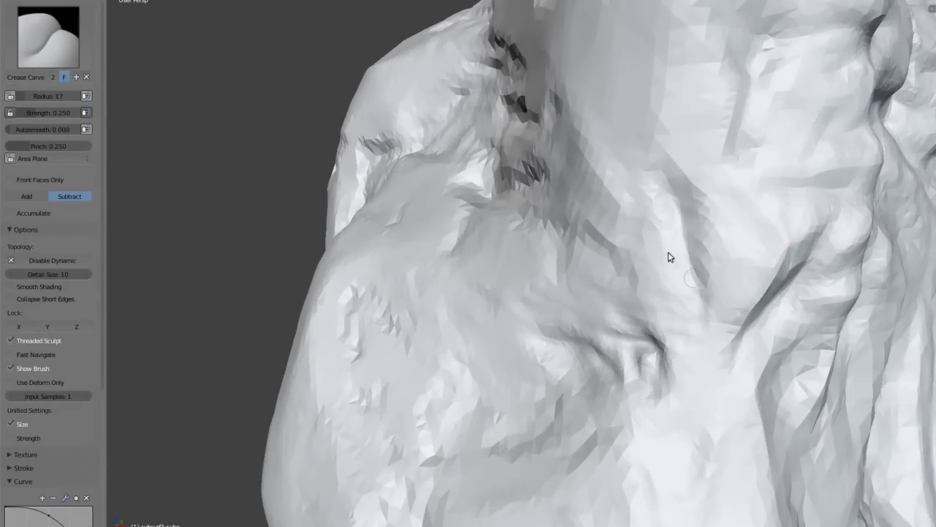
{"action": "left_click_drag", "start_coordinate": [691, 257], "coordinate": [701, 208]}
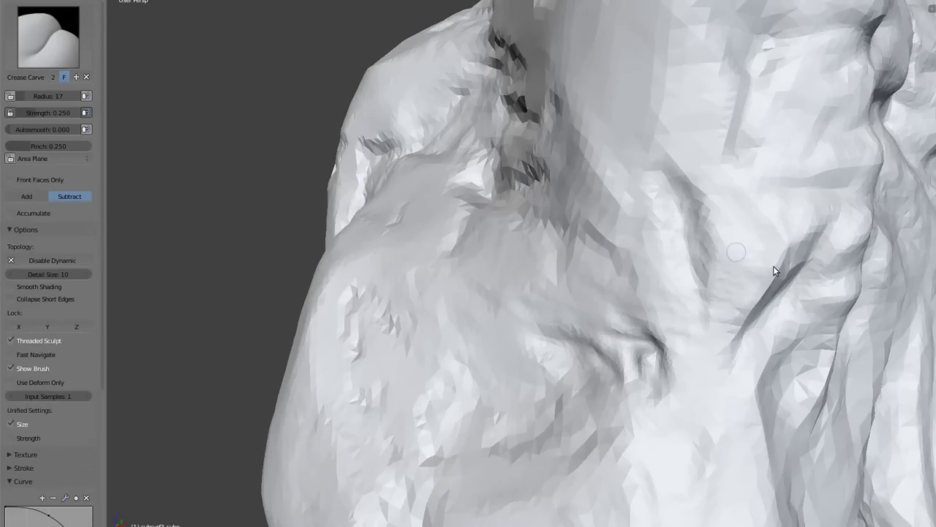
{"action": "mouse_move", "coordinate": [721, 291]}
{"action": "middle_mouse_down"}
{"action": "mouse_move", "coordinate": [654, 253]}
{"action": "mouse_move", "coordinate": [566, 266]}
{"action": "mouse_move", "coordinate": [585, 274]}
{"action": "middle_mouse_up"}
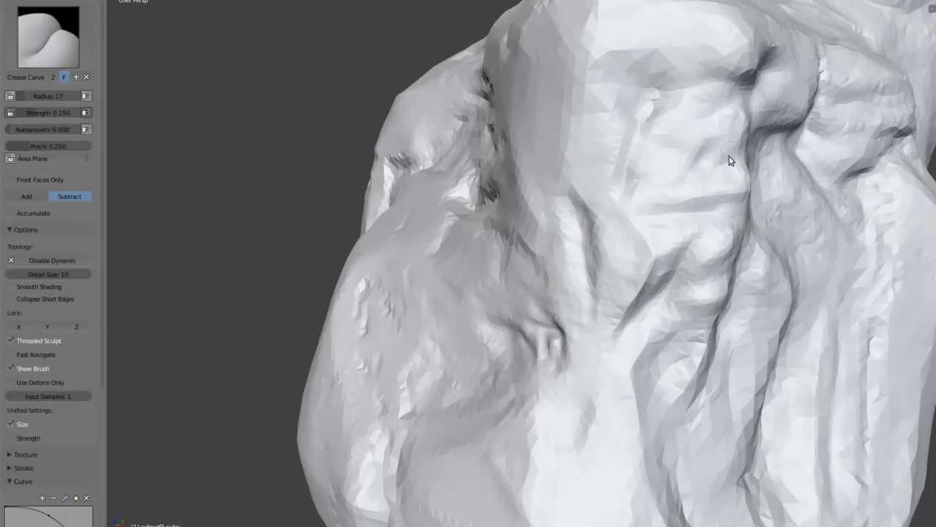
Step: Carve creases near the upper ridge and lower front, plus a small round dent
{"action": "left_click_drag", "start_coordinate": [678, 148], "coordinate": [667, 144]}
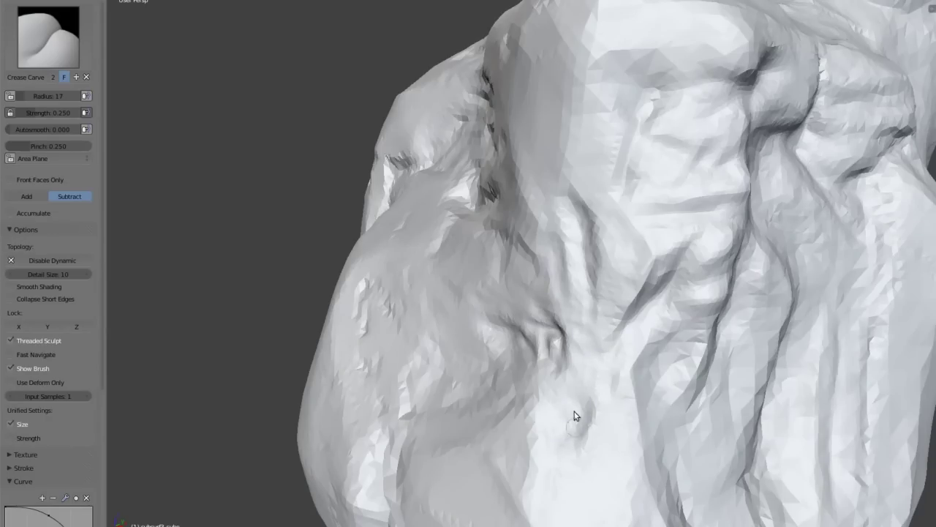
{"action": "left_click_drag", "start_coordinate": [562, 419], "coordinate": [596, 415]}
{"action": "scroll", "coordinate": [594, 335], "scroll_direction": "down", "scroll_amount": 3}
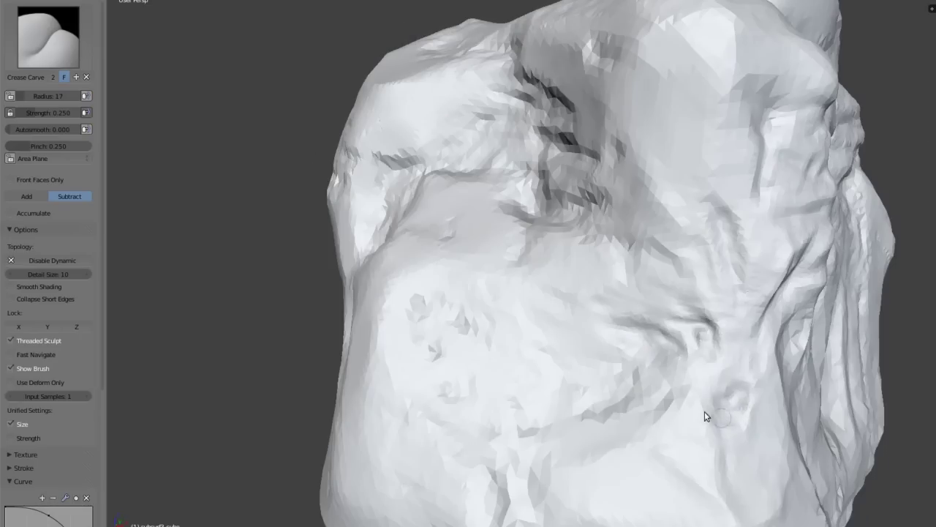
{"action": "mouse_move", "coordinate": [729, 387]}
{"action": "left_mouse_down"}
{"action": "mouse_move", "coordinate": [746, 411]}
{"action": "mouse_move", "coordinate": [735, 414]}
{"action": "left_mouse_up"}
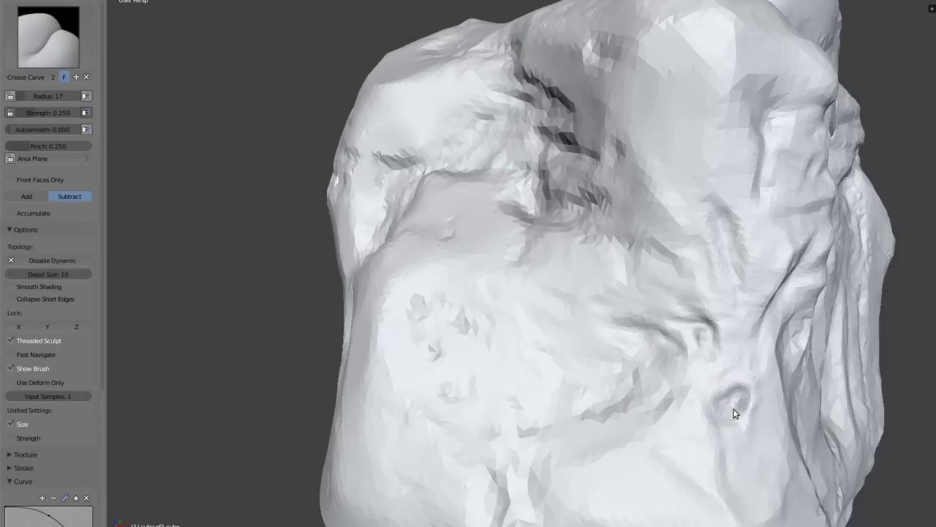
Step: Orbit and zoom out to view the whole heavily cracked rock
{"action": "middle_click_drag", "start_coordinate": [679, 324], "coordinate": [537, 398]}
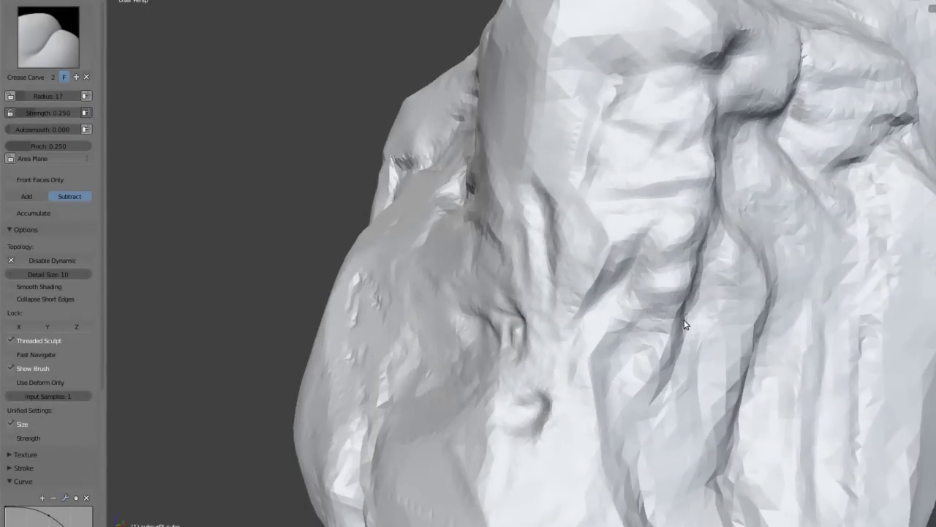
{"action": "scroll", "coordinate": [656, 293], "scroll_direction": "down", "scroll_amount": 3}
{"action": "middle_click_drag", "start_coordinate": [629, 315], "coordinate": [577, 336]}
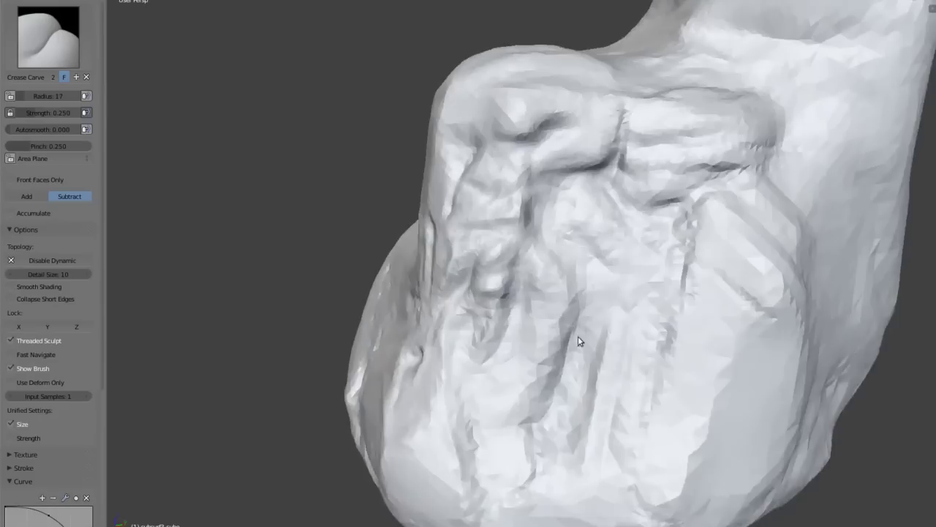
{"action": "scroll", "coordinate": [585, 315], "scroll_direction": "down", "scroll_amount": 3}
{"action": "scroll", "coordinate": [643, 220], "scroll_direction": "up", "scroll_amount": 2}
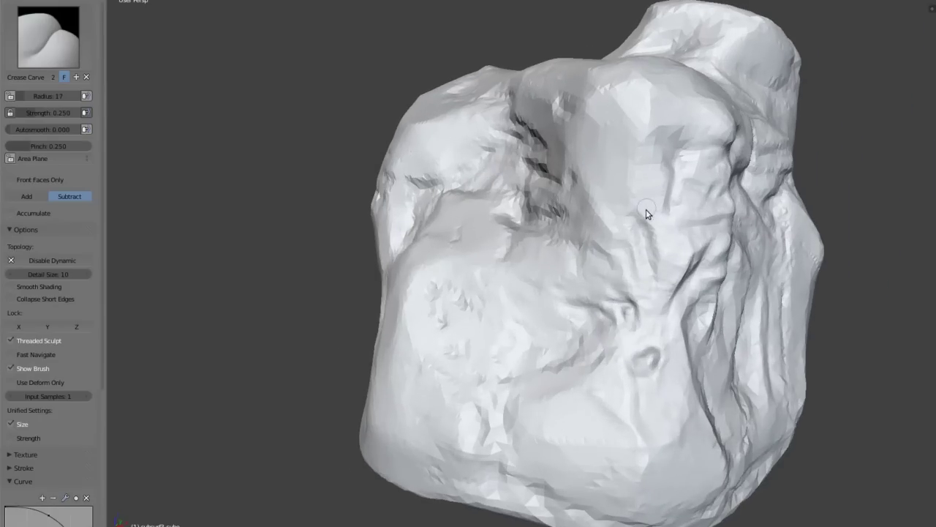
{"action": "scroll", "coordinate": [658, 216], "scroll_direction": "up", "scroll_amount": 2}
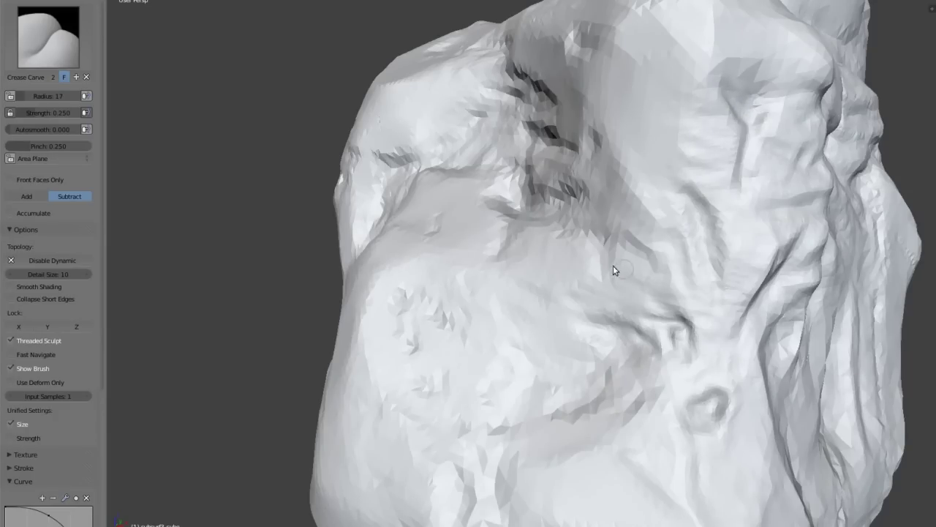
{"action": "middle_click_drag", "start_coordinate": [613, 269], "coordinate": [585, 261]}
{"action": "scroll", "coordinate": [578, 241], "scroll_direction": "down", "scroll_amount": 3}
{"action": "mouse_move", "coordinate": [568, 217]}
{"action": "middle_mouse_down"}
{"action": "mouse_move", "coordinate": [586, 255]}
{"action": "mouse_move", "coordinate": [574, 236]}
{"action": "middle_mouse_up"}
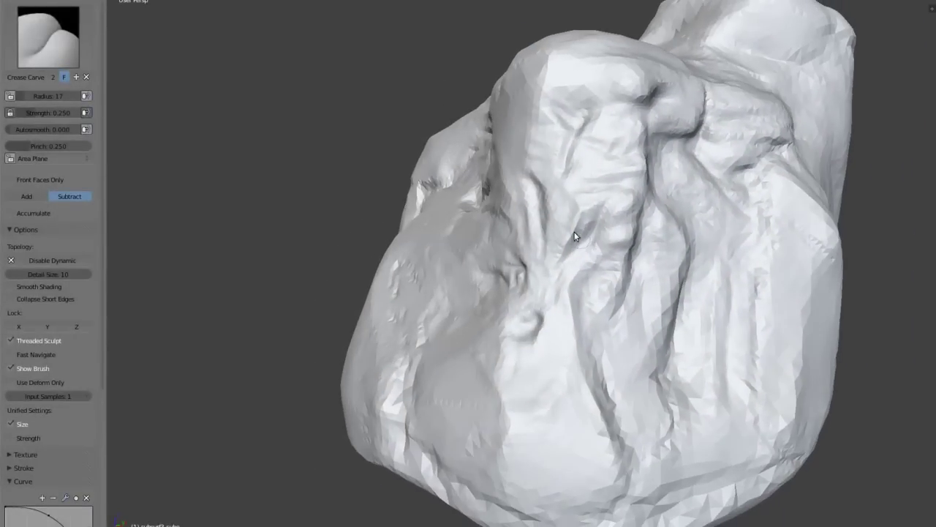
Step: Select the Crease Soft brush from the brush selector
{"action": "left_click", "coordinate": [62, 33]}
{"action": "left_click", "coordinate": [334, 121]}
{"action": "scroll", "coordinate": [637, 154], "scroll_direction": "up", "scroll_amount": 2}
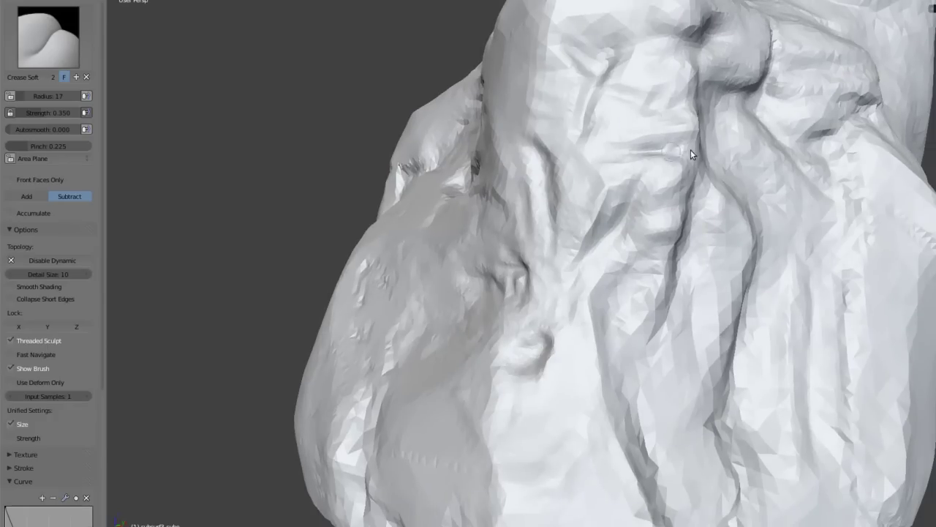
{"action": "scroll", "coordinate": [601, 237], "scroll_direction": "down", "scroll_amount": 1}
Step: Carve three soft grooves: near the centre, along the right-hand groove, and a short new one
{"action": "left_click_drag", "start_coordinate": [597, 244], "coordinate": [575, 269]}
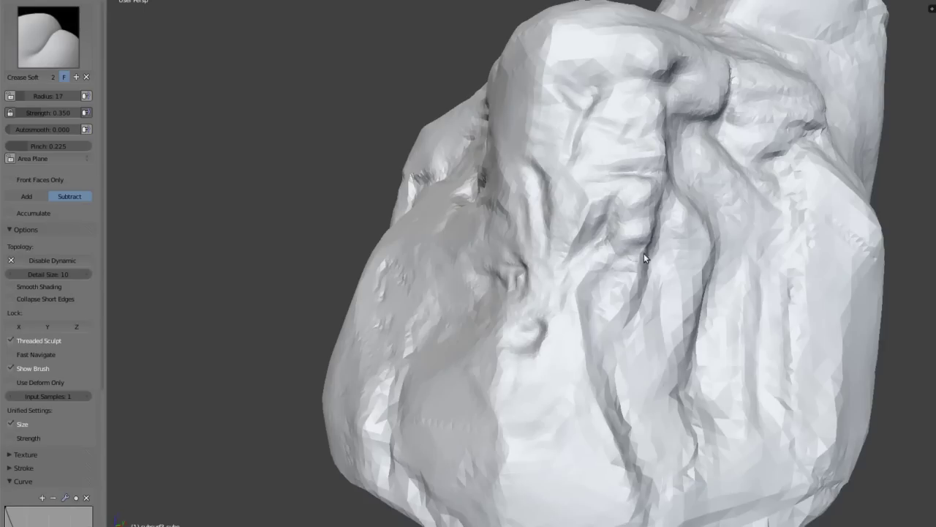
{"action": "left_click_drag", "start_coordinate": [648, 286], "coordinate": [664, 251]}
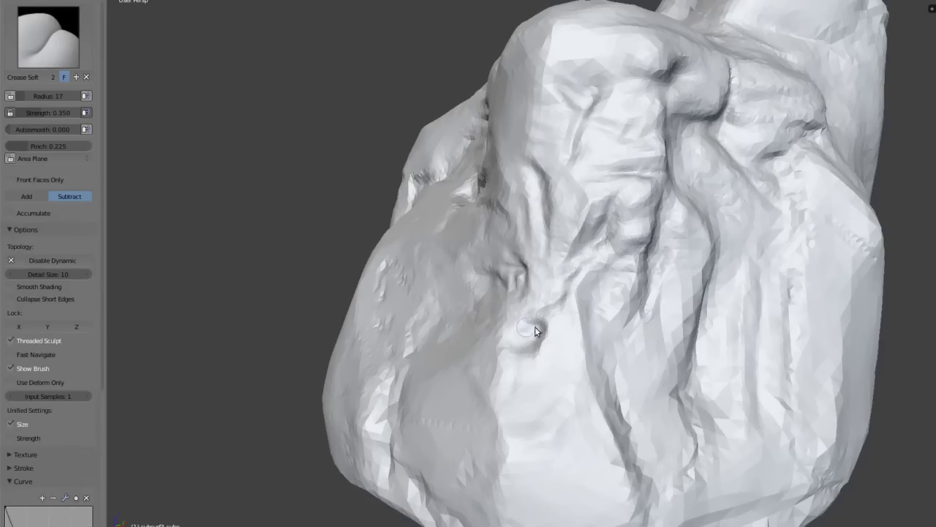
{"action": "mouse_move", "coordinate": [501, 350]}
{"action": "left_mouse_down"}
{"action": "mouse_move", "coordinate": [523, 351]}
{"action": "mouse_move", "coordinate": [521, 332]}
{"action": "left_mouse_up"}
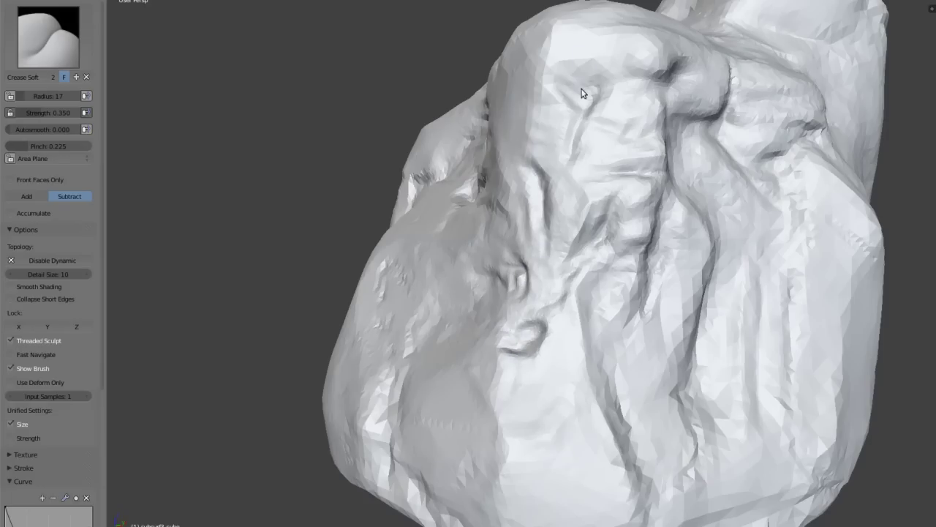
Step: Carve Crease Soft strokes across the upper ridge and down the left, deepening a lower crease
{"action": "scroll", "coordinate": [675, 112], "scroll_direction": "up", "scroll_amount": 5}
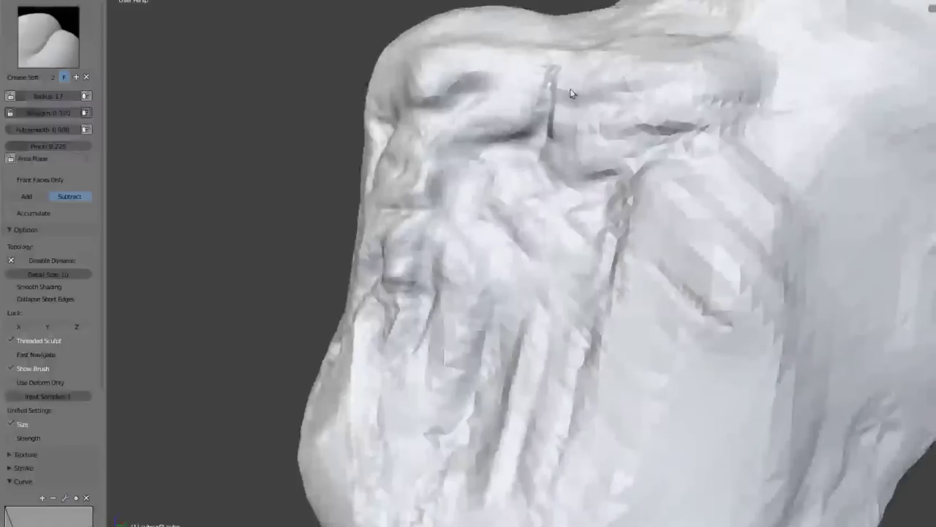
{"action": "middle_click_drag", "start_coordinate": [472, 140], "coordinate": [481, 149], "text": "shift"}
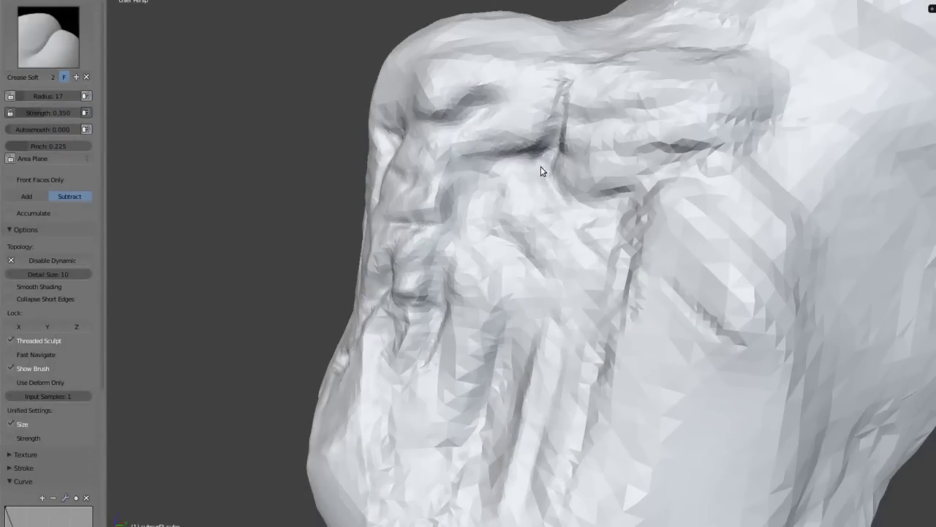
{"action": "mouse_move", "coordinate": [541, 177]}
{"action": "left_mouse_down"}
{"action": "mouse_move", "coordinate": [527, 173]}
{"action": "mouse_move", "coordinate": [534, 161]}
{"action": "mouse_move", "coordinate": [510, 175]}
{"action": "mouse_move", "coordinate": [463, 171]}
{"action": "mouse_move", "coordinate": [500, 173]}
{"action": "left_mouse_up"}
{"action": "left_click_drag", "start_coordinate": [494, 186], "coordinate": [455, 221]}
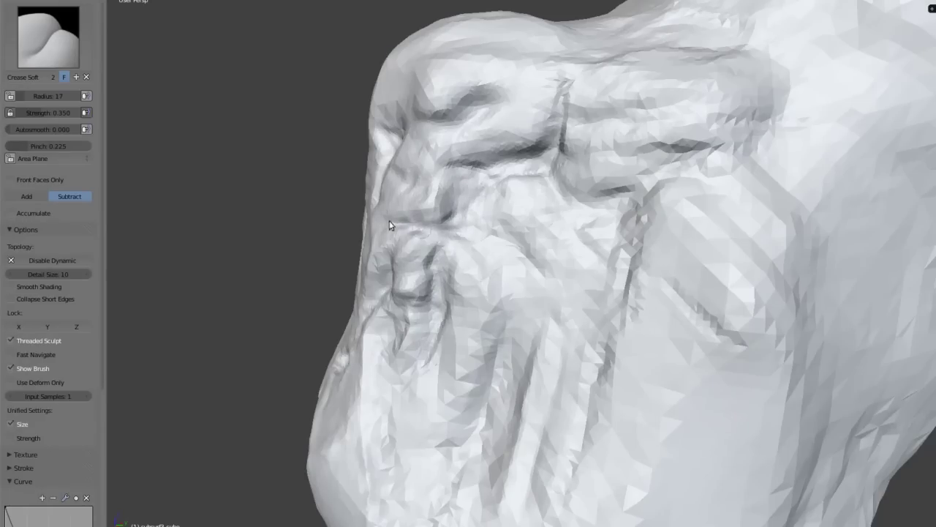
{"action": "middle_click_drag", "start_coordinate": [421, 233], "coordinate": [447, 227]}
{"action": "mouse_move", "coordinate": [468, 325]}
{"action": "left_mouse_down"}
{"action": "mouse_move", "coordinate": [487, 324]}
{"action": "mouse_move", "coordinate": [464, 390]}
{"action": "left_mouse_up"}
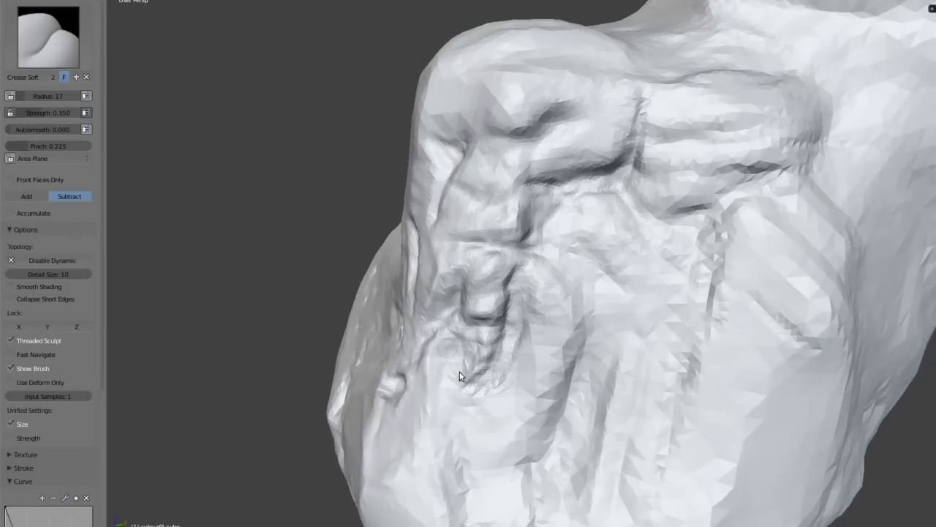
{"action": "left_click_drag", "start_coordinate": [447, 328], "coordinate": [425, 313]}
Step: Lengthen another crease groove down and to the left, checking the rock from several angles
{"action": "middle_click_drag", "start_coordinate": [459, 289], "coordinate": [531, 315]}
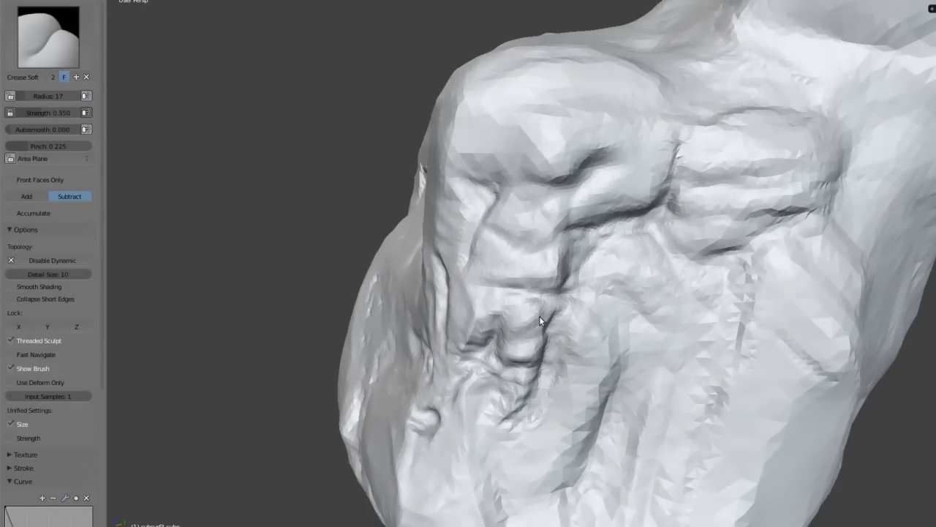
{"action": "middle_click_drag", "start_coordinate": [512, 269], "coordinate": [451, 234]}
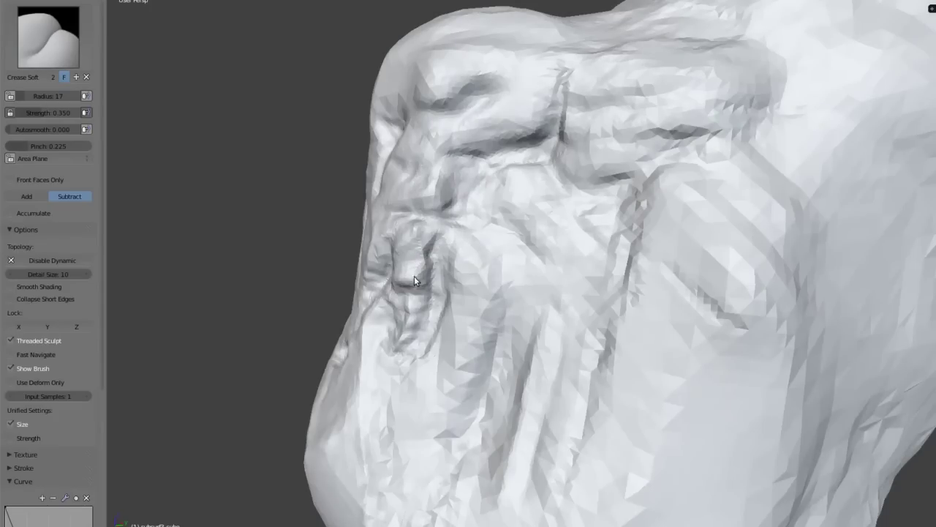
{"action": "middle_click_drag", "start_coordinate": [412, 312], "coordinate": [418, 231]}
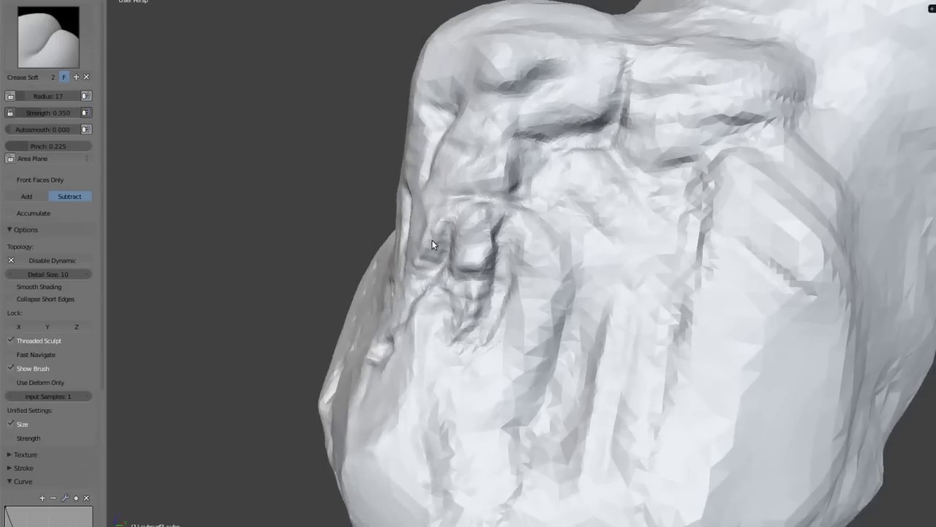
{"action": "middle_click_drag", "start_coordinate": [428, 244], "coordinate": [604, 226]}
{"action": "left_click_drag", "start_coordinate": [629, 228], "coordinate": [603, 264]}
{"action": "mouse_move", "coordinate": [594, 226]}
{"action": "middle_mouse_down"}
{"action": "mouse_move", "coordinate": [502, 289]}
{"action": "mouse_move", "coordinate": [597, 315]}
{"action": "middle_mouse_up"}
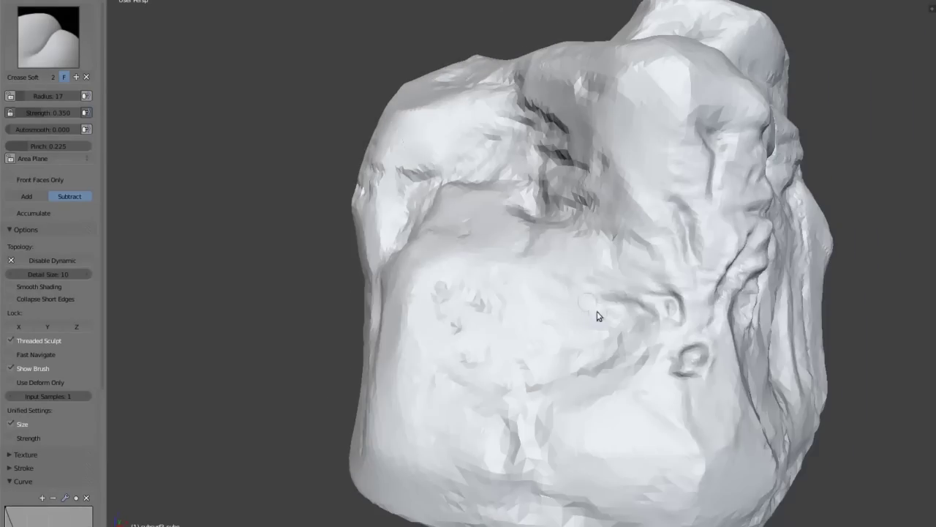
{"action": "middle_click_drag", "start_coordinate": [717, 391], "coordinate": [661, 371]}
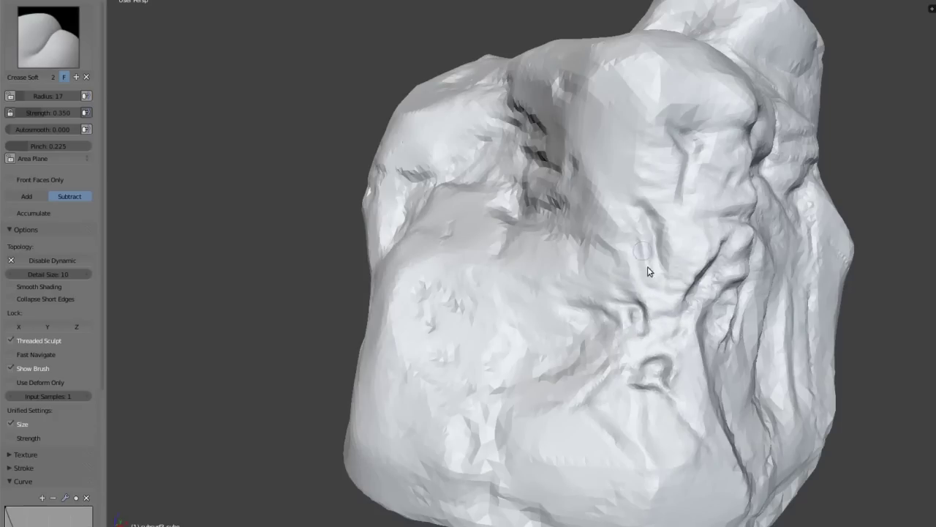
{"action": "middle_click_drag", "start_coordinate": [645, 233], "coordinate": [620, 228]}
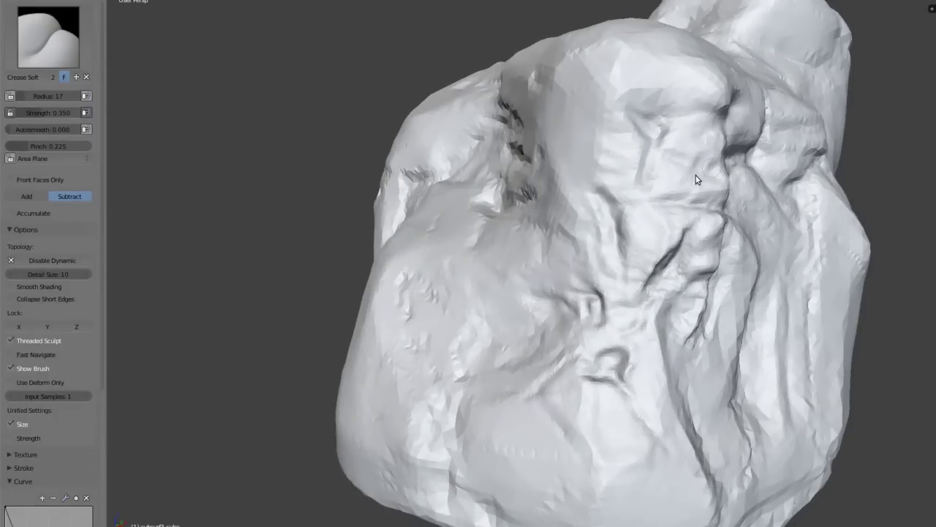
Step: Switch back to the regular Crease brush and shrink its radius to 7 with F
{"action": "left_click", "coordinate": [48, 37]}
{"action": "left_click", "coordinate": [245, 109]}
{"action": "scroll", "coordinate": [658, 212], "scroll_direction": "up", "scroll_amount": 3}
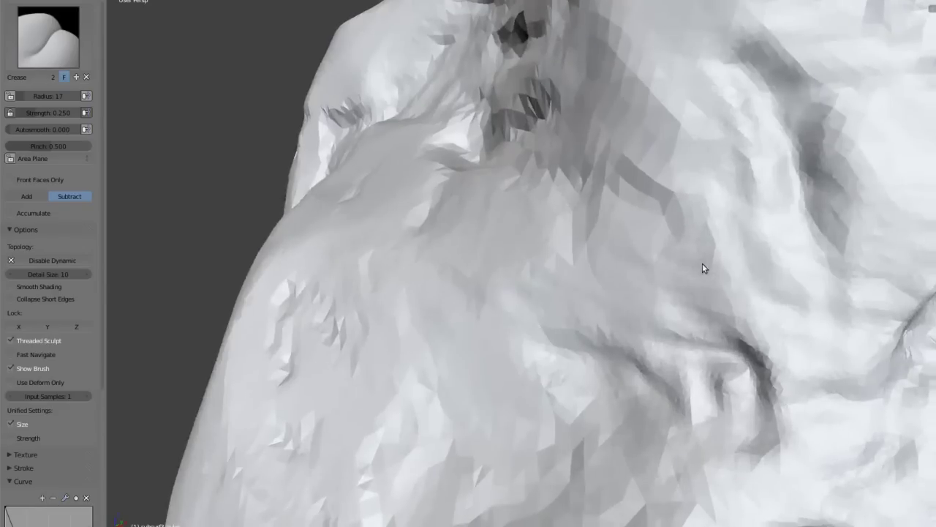
{"action": "key", "text": "f"}
{"action": "left_click", "coordinate": [748, 322]}
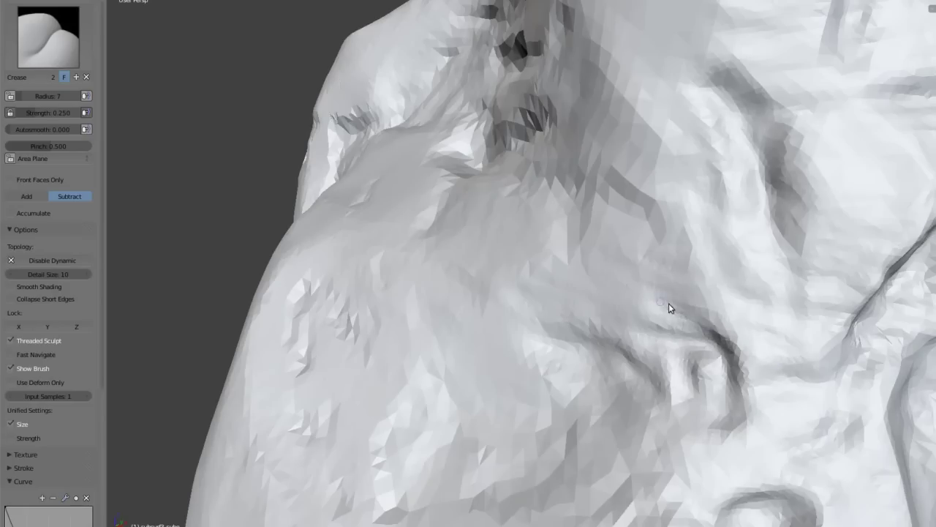
{"action": "scroll", "coordinate": [756, 372], "scroll_direction": "down", "scroll_amount": 4}
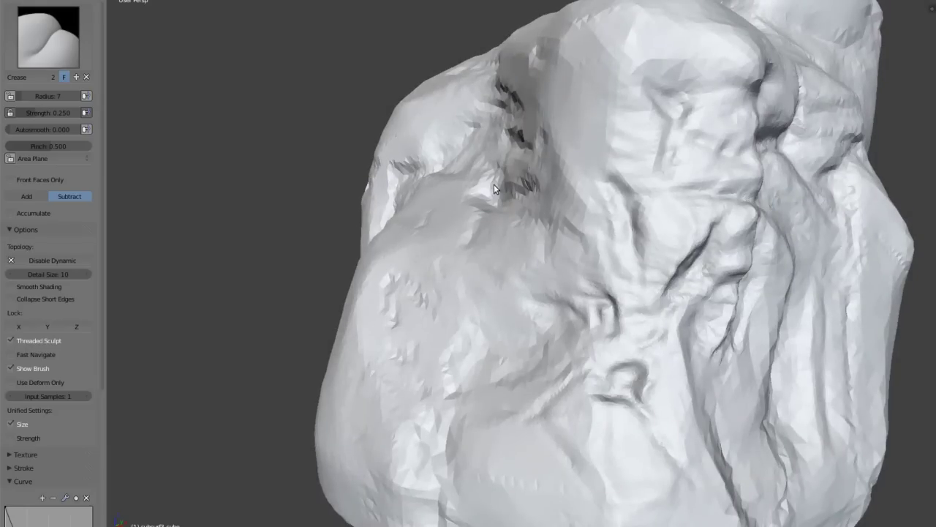
{"action": "middle_click_drag", "start_coordinate": [541, 286], "coordinate": [483, 267]}
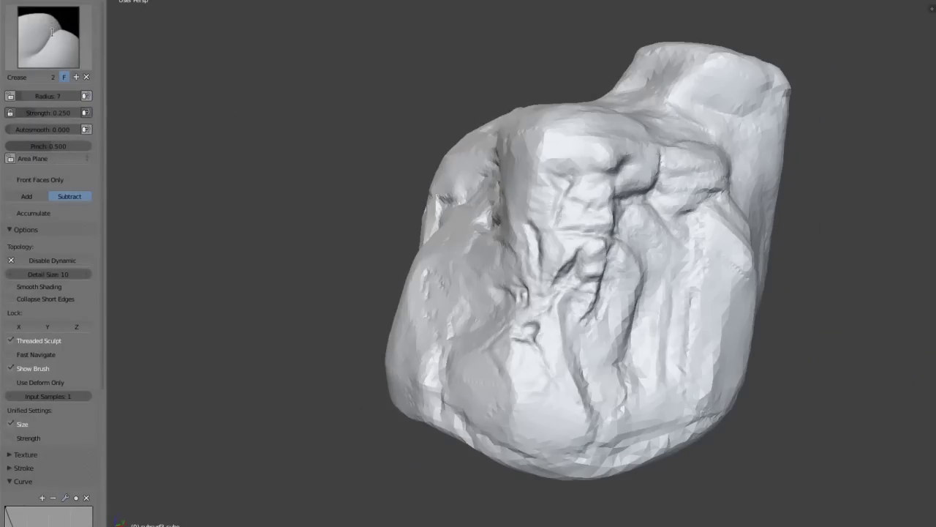
Step: Select the Scrape/Peaks brush from the brush popup and zoom in on the rock
{"action": "left_click", "coordinate": [48, 36]}
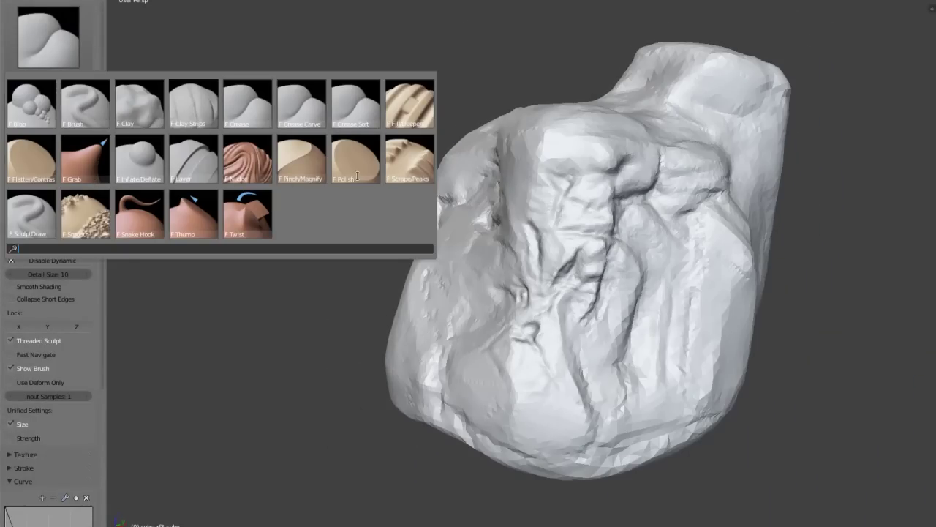
{"action": "left_click", "coordinate": [402, 163]}
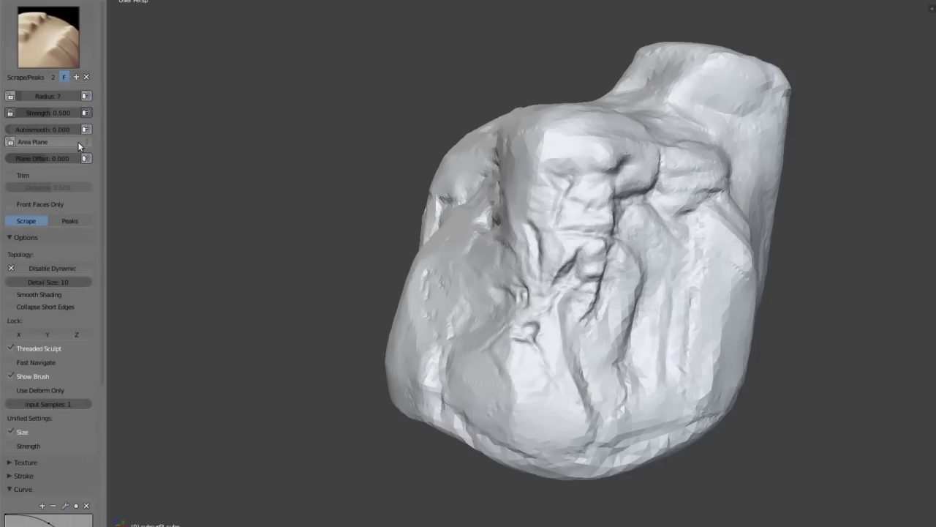
{"action": "scroll", "coordinate": [512, 219], "scroll_direction": "up", "scroll_amount": 2}
{"action": "scroll", "coordinate": [606, 264], "scroll_direction": "up", "scroll_amount": 2}
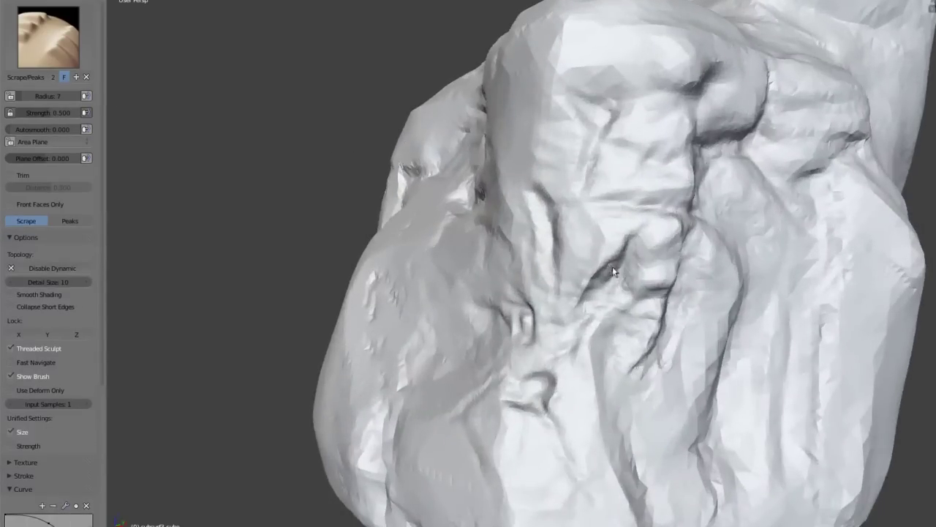
Step: Resize the Scrape brush with F to a radius of 27
{"action": "key", "text": "f"}
{"action": "left_click", "coordinate": [621, 267]}
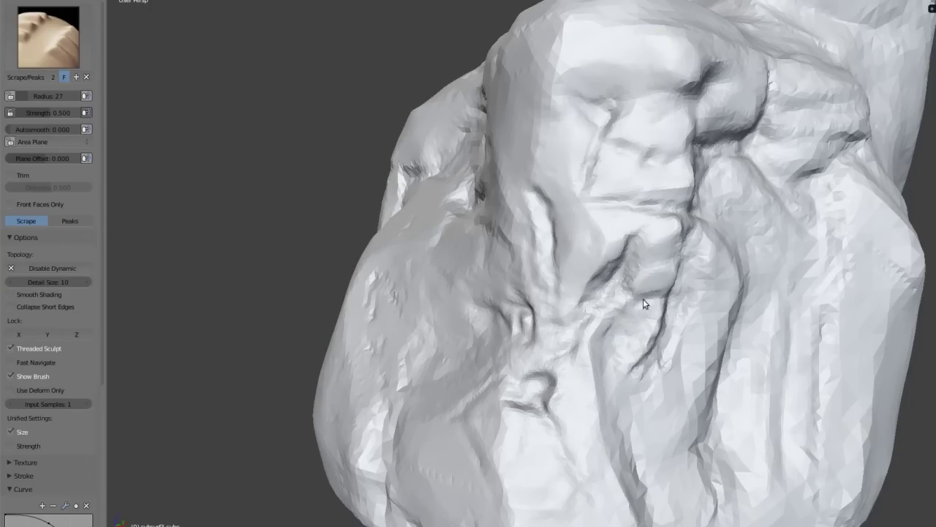
Step: Scrape a flat patch near the top of the rock's creased face
{"action": "scroll", "coordinate": [596, 302], "scroll_direction": "up", "scroll_amount": 4}
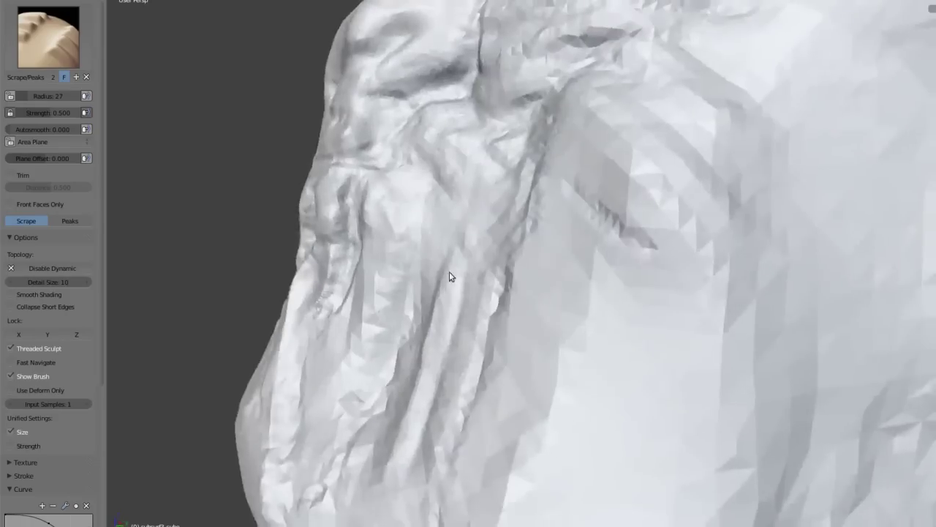
{"action": "scroll", "coordinate": [449, 282], "scroll_direction": "down", "scroll_amount": 3}
{"action": "scroll", "coordinate": [482, 258], "scroll_direction": "up", "scroll_amount": 2}
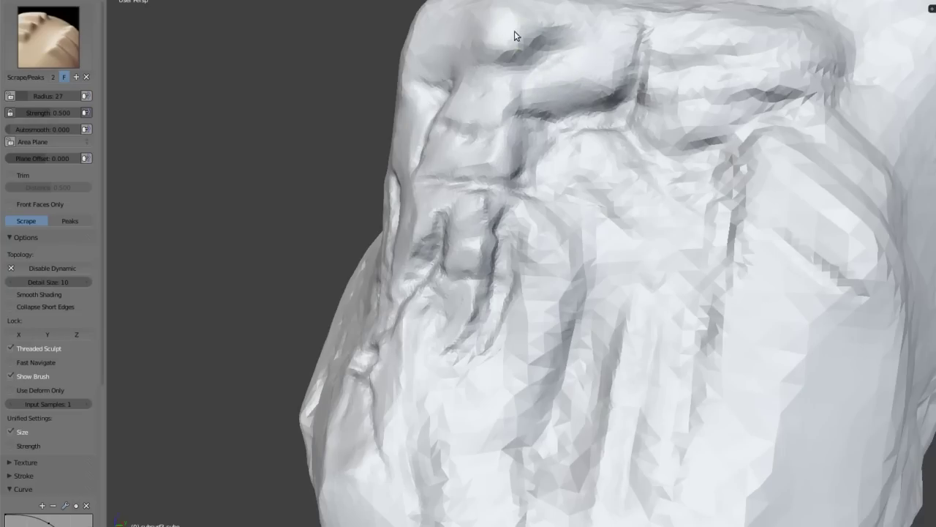
{"action": "left_click_drag", "start_coordinate": [498, 34], "coordinate": [495, 36]}
{"action": "mouse_move", "coordinate": [556, 190]}
{"action": "middle_mouse_down"}
{"action": "mouse_move", "coordinate": [569, 214]}
{"action": "mouse_move", "coordinate": [520, 206]}
{"action": "middle_mouse_up"}
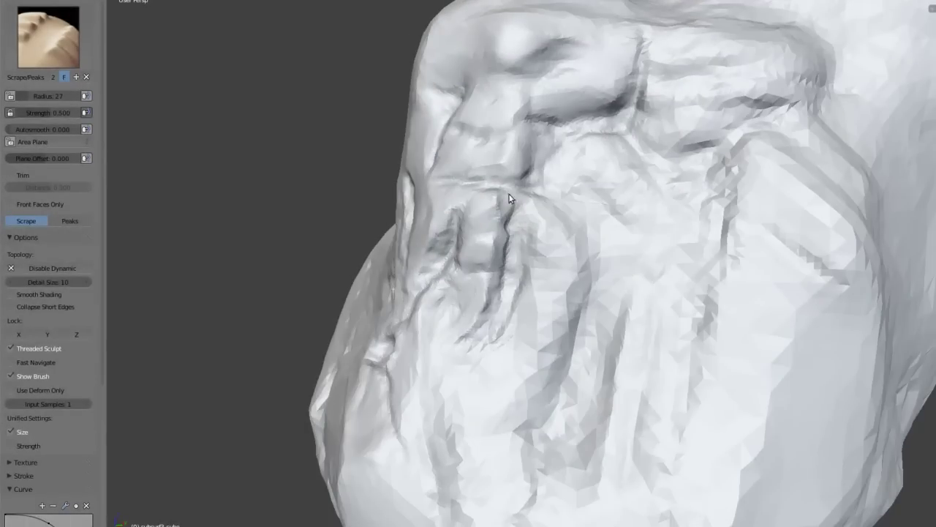